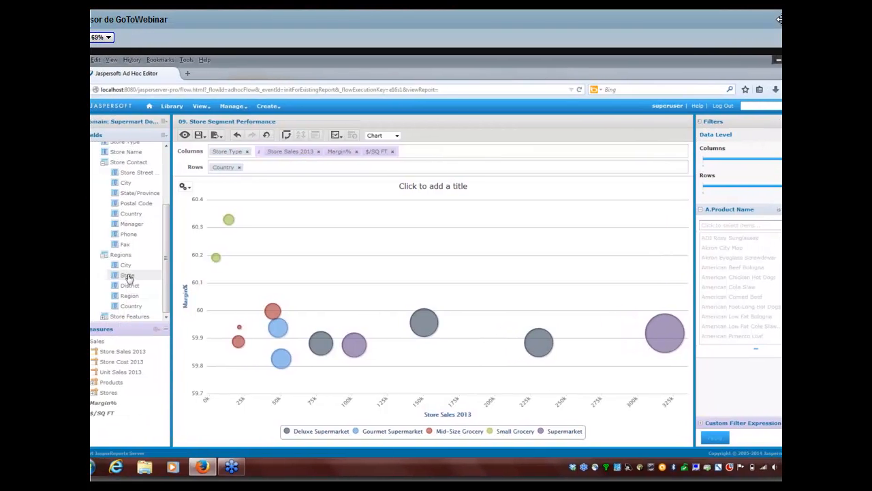
- Add the State field from Regions to the chart's rows after Country
left_click(126, 276)
left_click(109, 38)
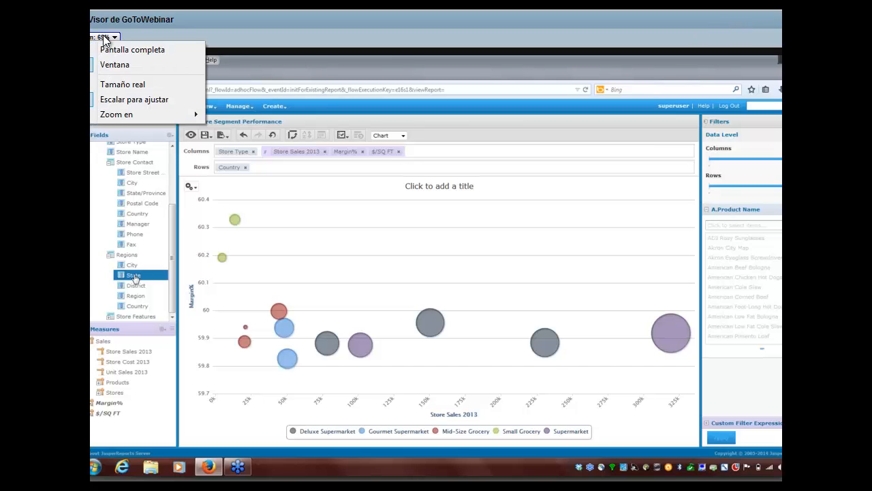
left_click_drag(134, 278, 261, 203)
- Try the webinar viewer's zoom at 50% and actual size, finishing with scale to fit
mouse_move(133, 114)
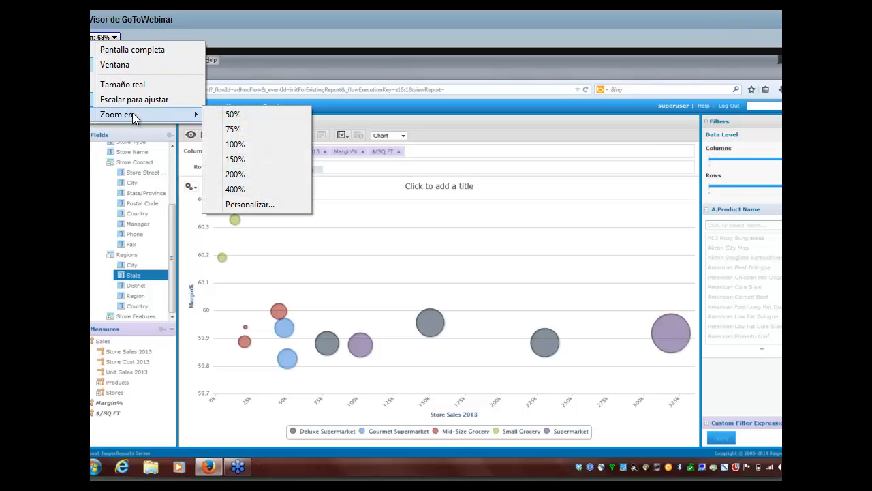
left_click(219, 114)
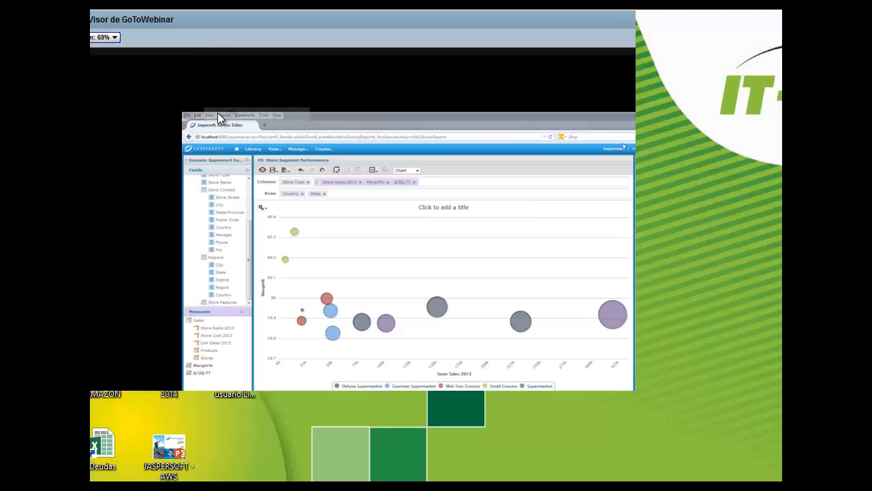
left_click(108, 38)
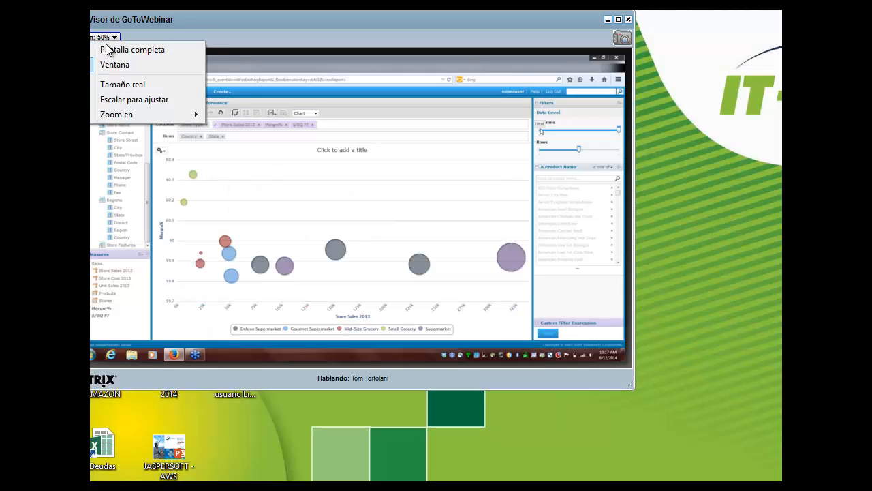
left_click(150, 87)
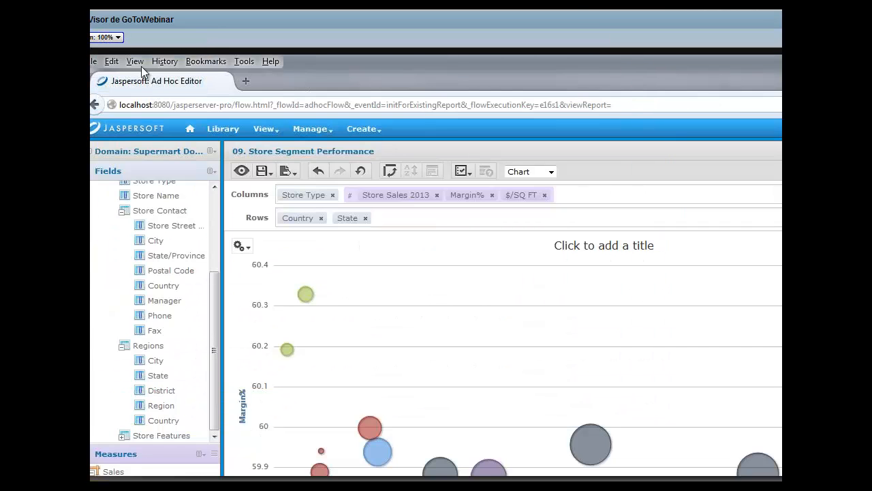
left_click(107, 38)
left_click(147, 99)
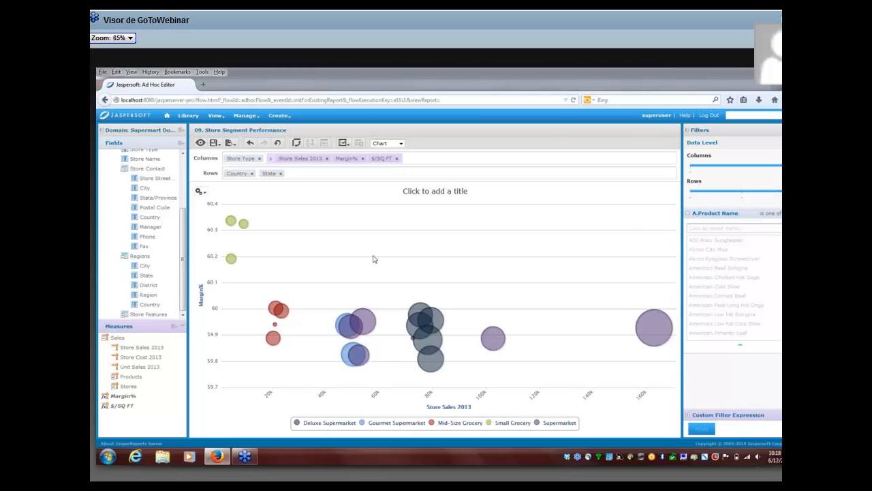
- Try an area selection around the Deluxe Supermarket bubble cluster in the chart
left_click_drag(368, 271, 392, 297)
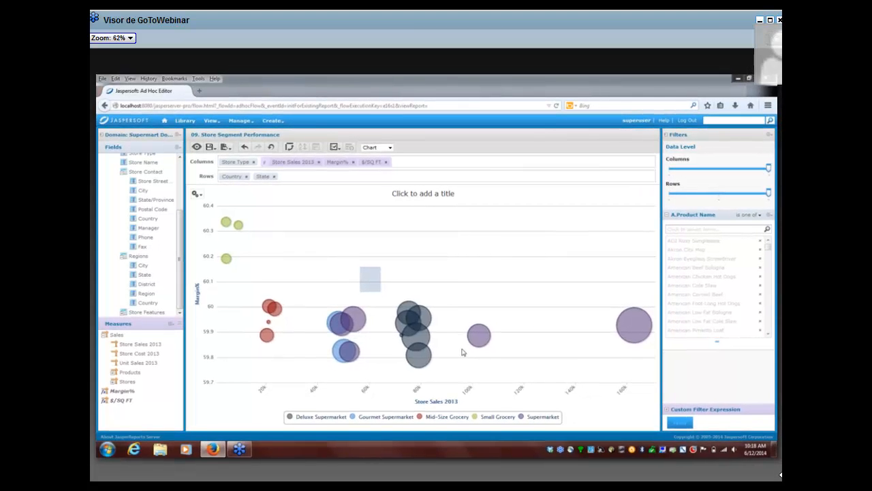
left_click_drag(381, 292, 462, 352)
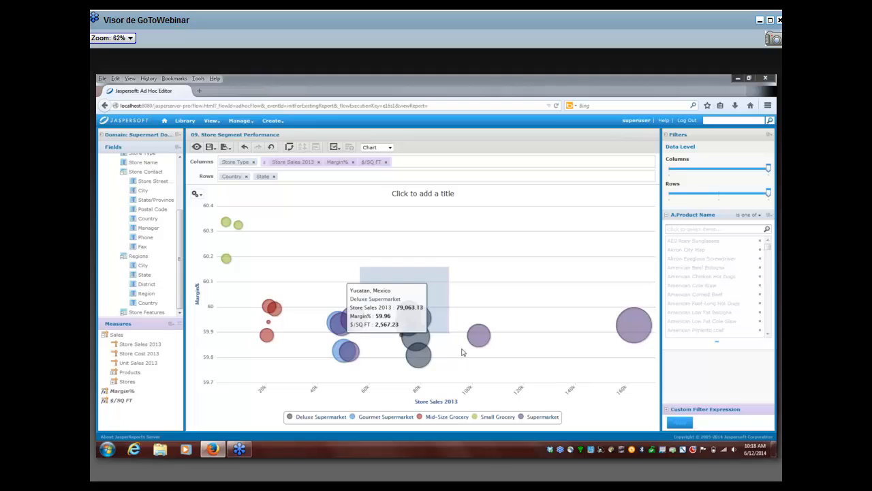
left_click_drag(462, 351, 469, 377)
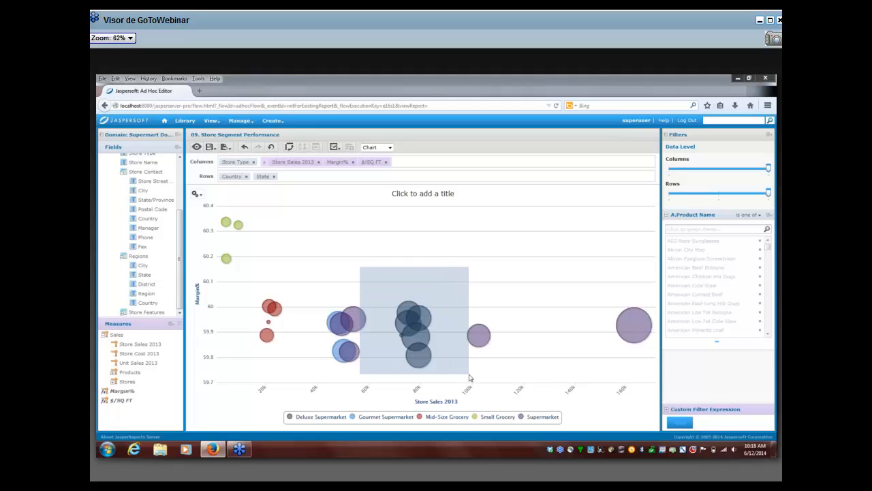
left_click_drag(470, 377, 469, 377)
left_click(629, 219)
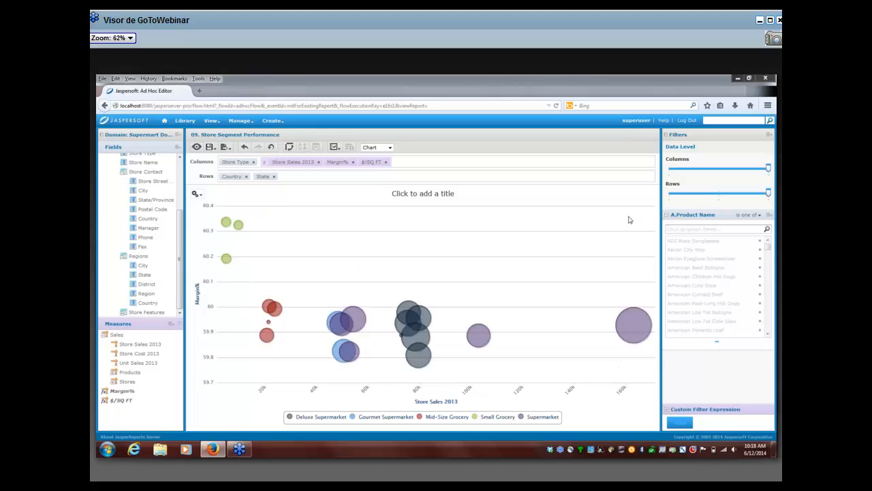
- Clear every selected product in the Product Name filter
left_click(673, 228)
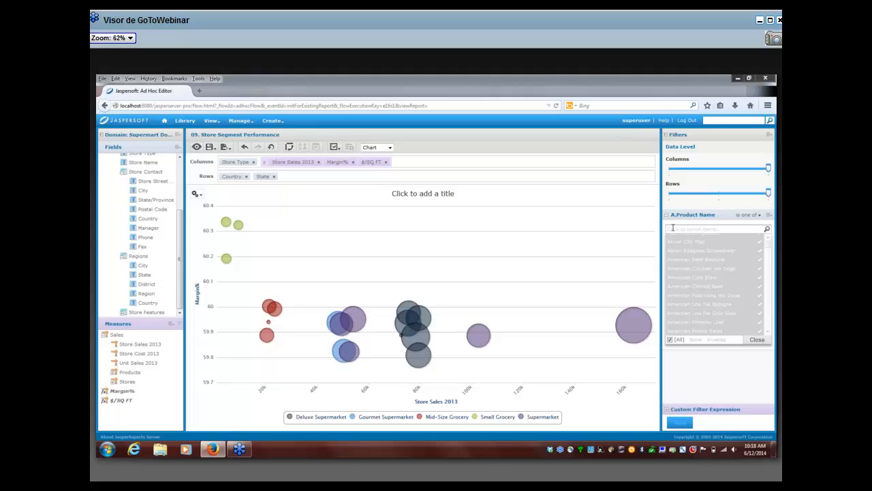
left_click(669, 341)
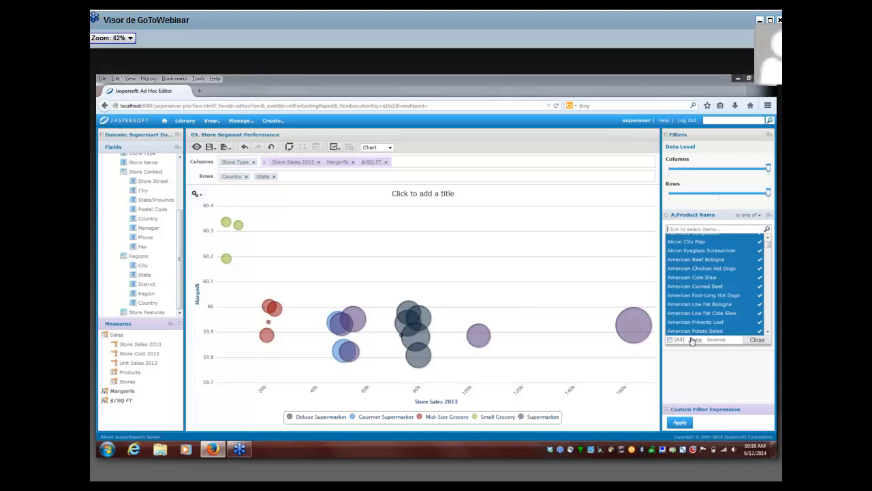
left_click(694, 339)
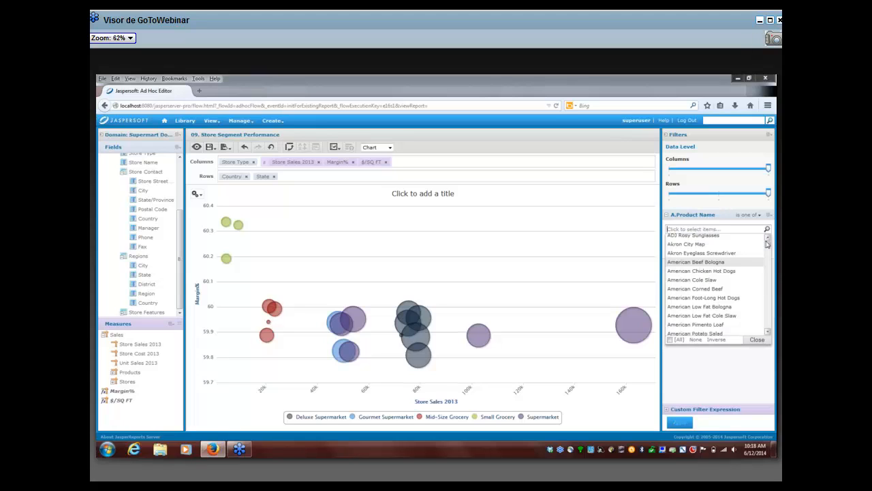
- Search the Product Name filter for "amer" and select the American products starting with American Beef Bologna
left_click(766, 239)
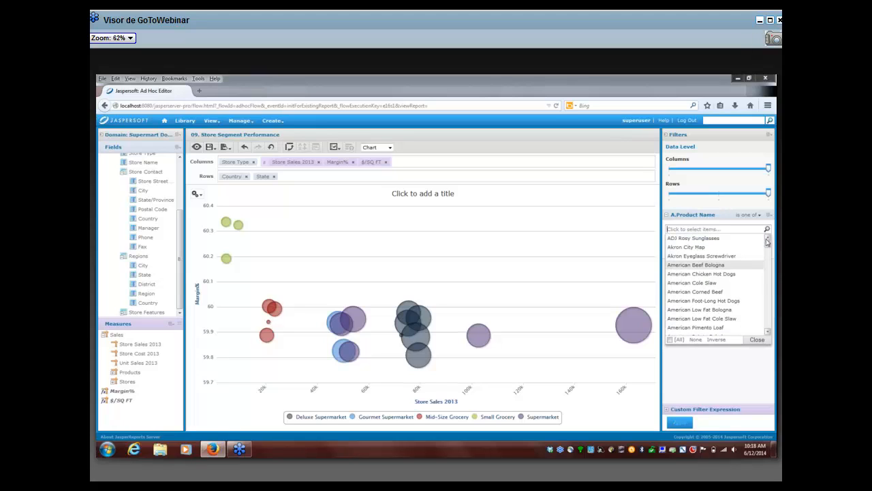
type("a")
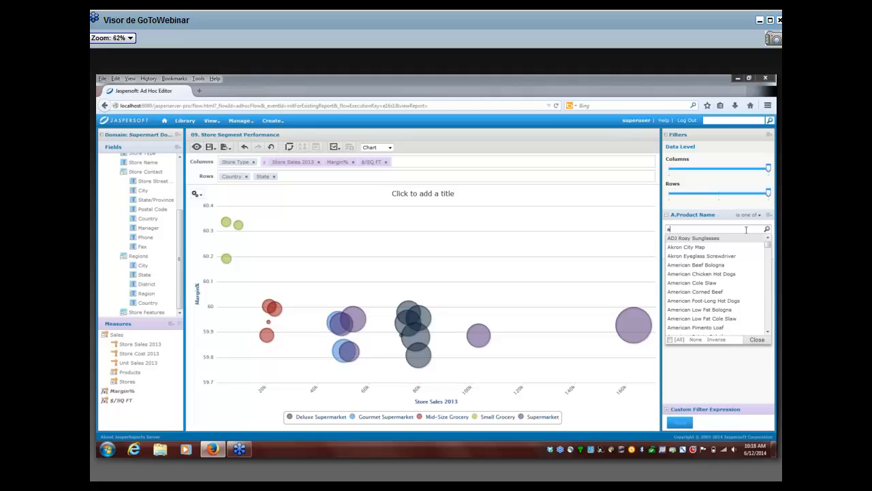
type("mer")
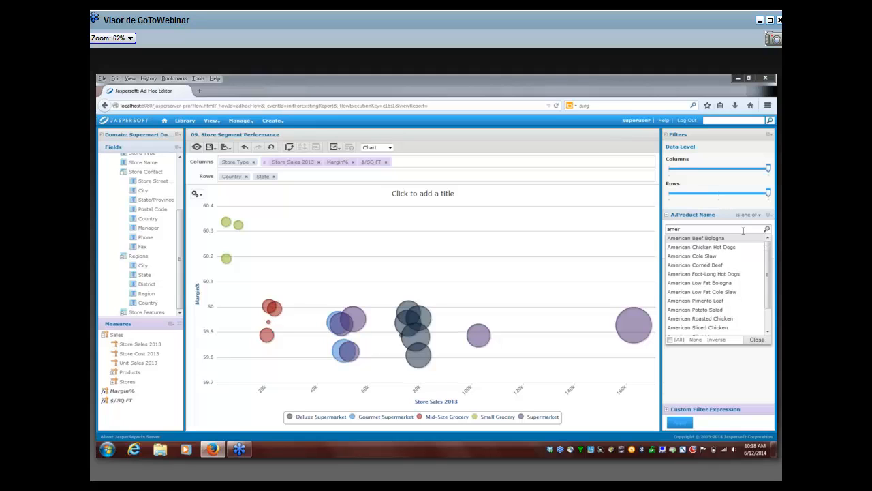
left_click_drag(742, 238, 740, 312)
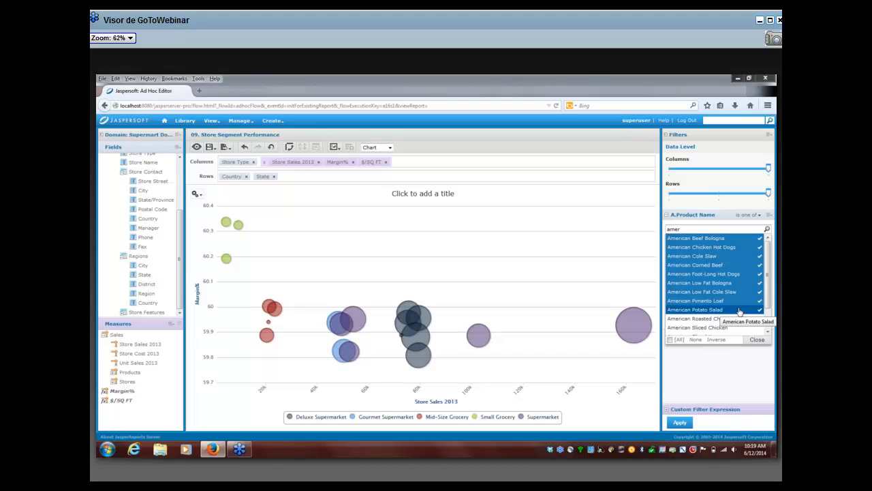
left_click(753, 338)
- Search the Product Name filter for "super", add Super Apple Butter through Super Columbian Coffee, and apply the filter
left_click(693, 229)
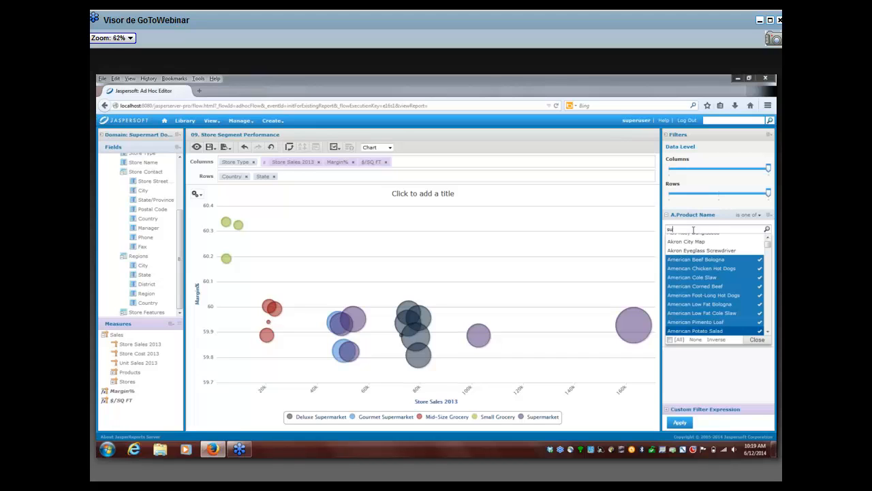
type("super")
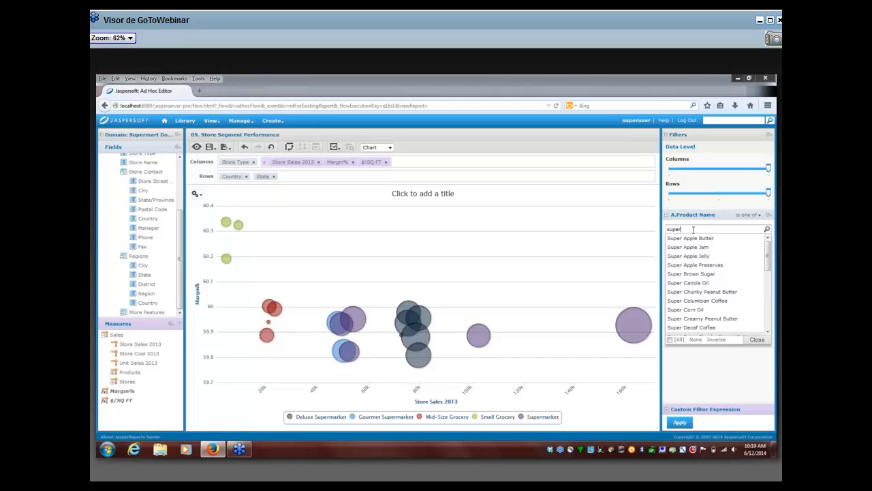
left_click_drag(691, 239, 685, 301)
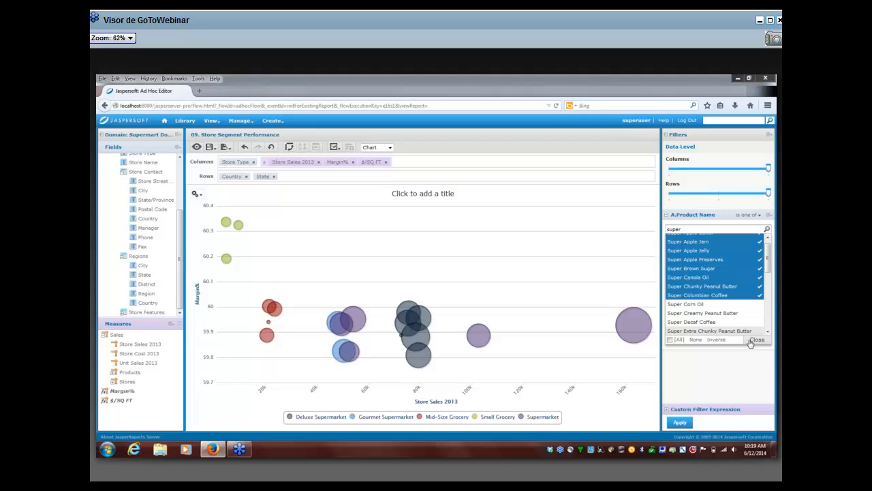
left_click(755, 339)
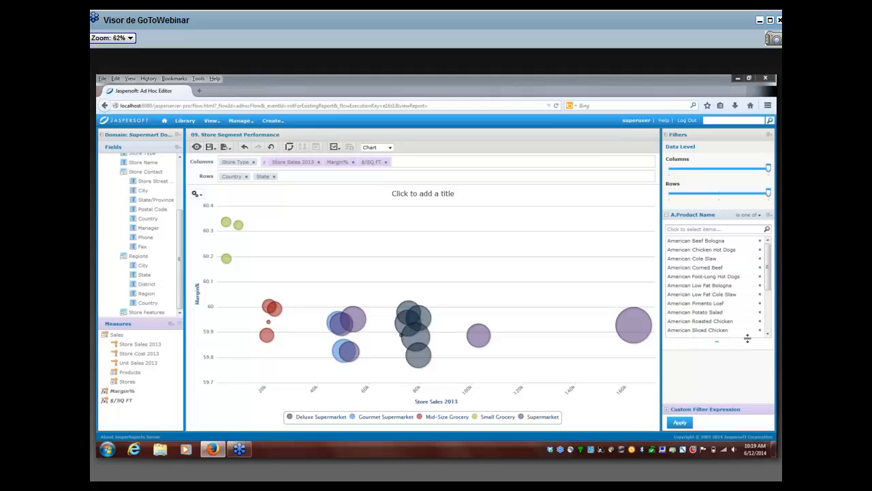
left_click(679, 423)
- Open the Margin% calculated measure for editing and highlight its whole formula
right_click(124, 392)
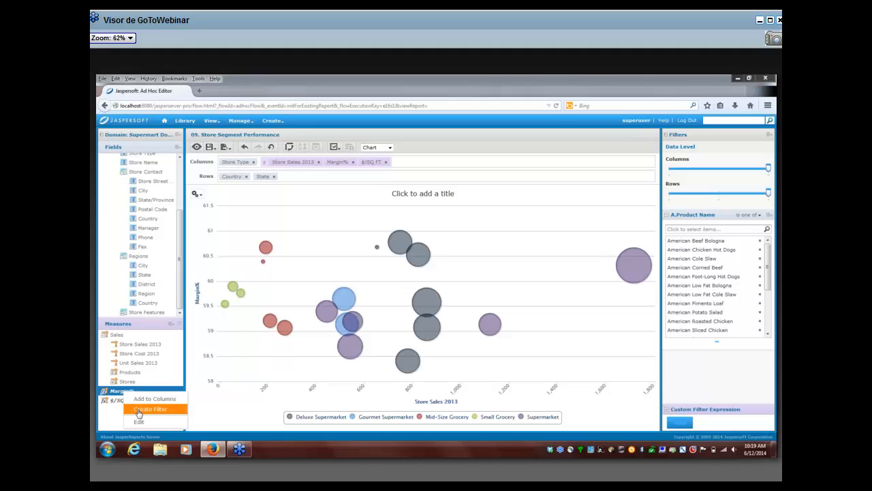
left_click(139, 421)
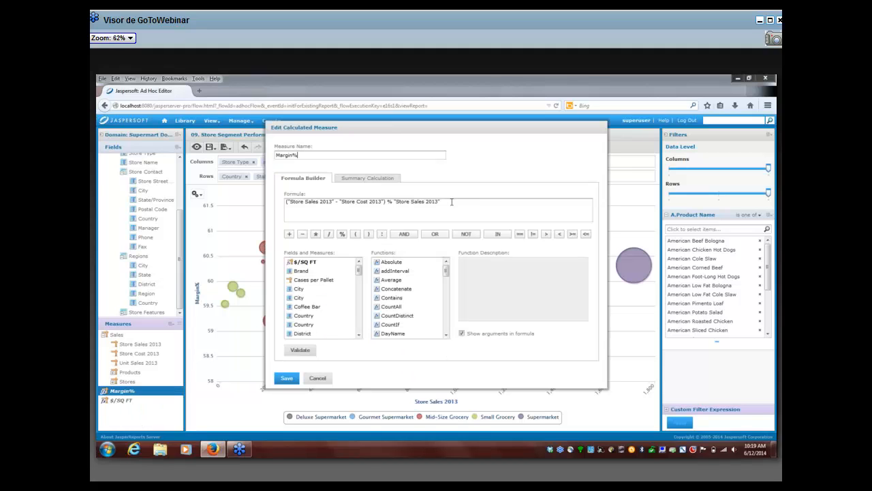
left_click_drag(452, 202, 285, 202)
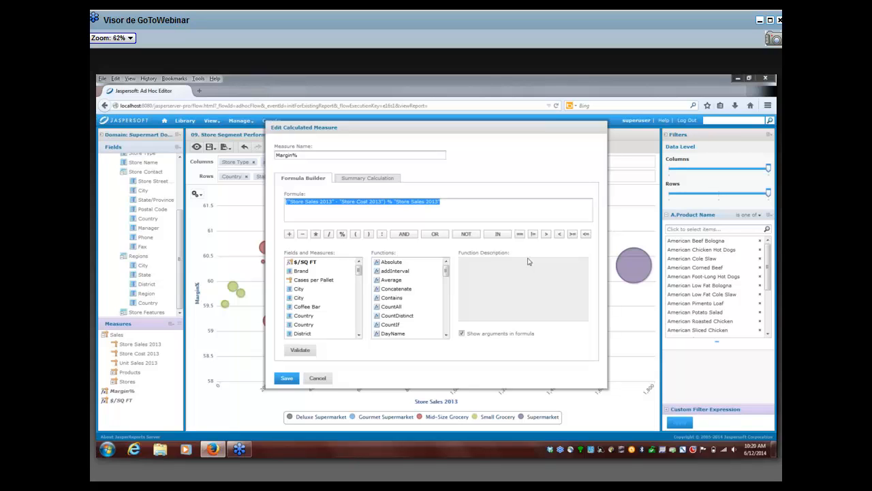
- Examine the Concatenate function's description and browse the other functions available for the measure's formula
left_click(395, 289)
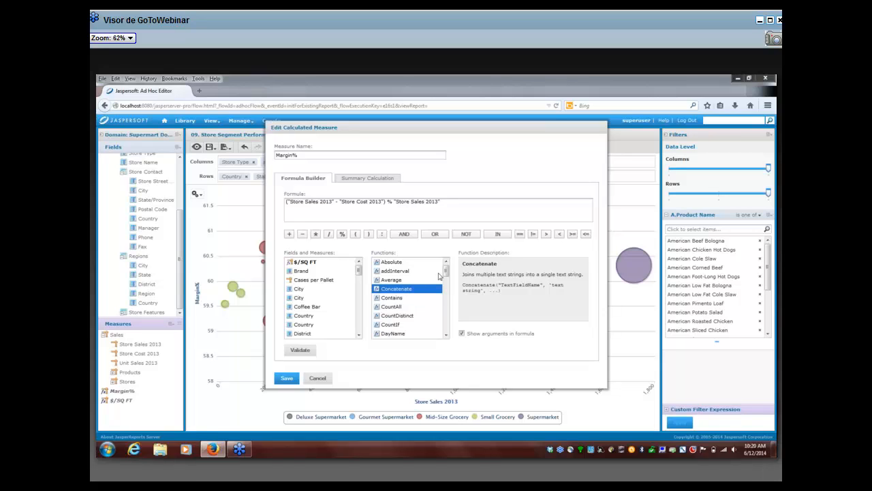
left_click_drag(445, 274, 446, 276)
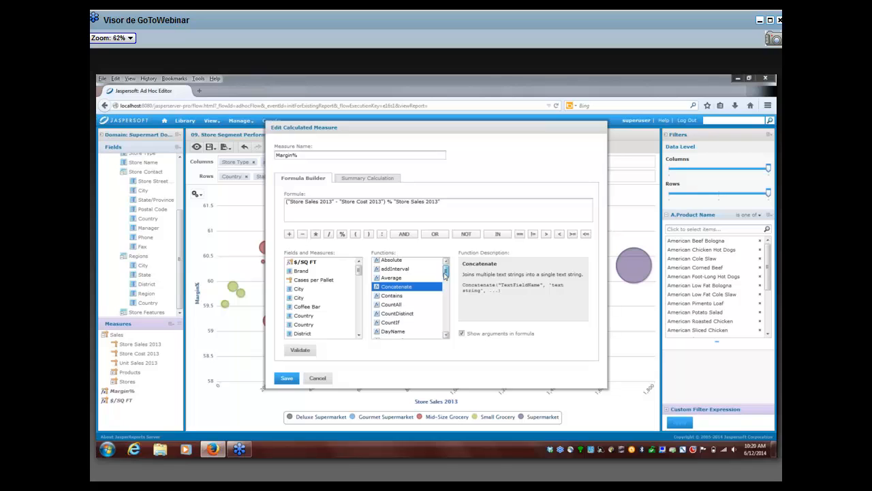
left_click_drag(445, 274, 445, 276)
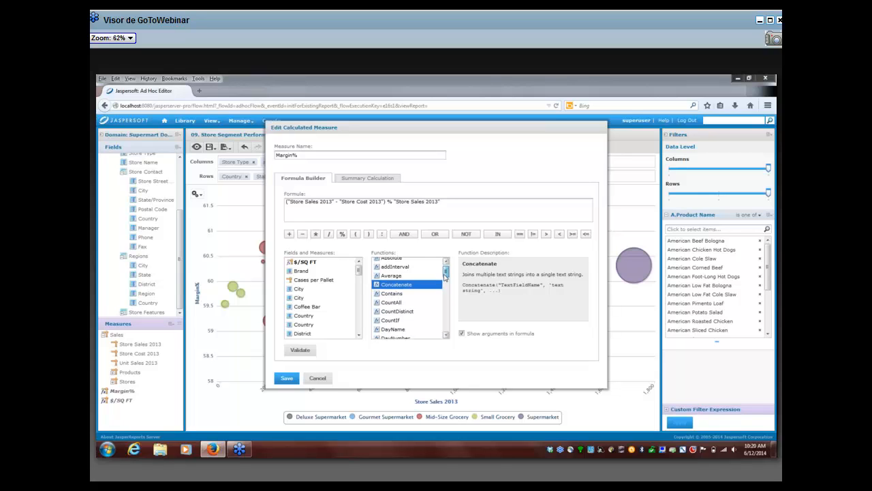
left_click_drag(444, 275, 446, 297)
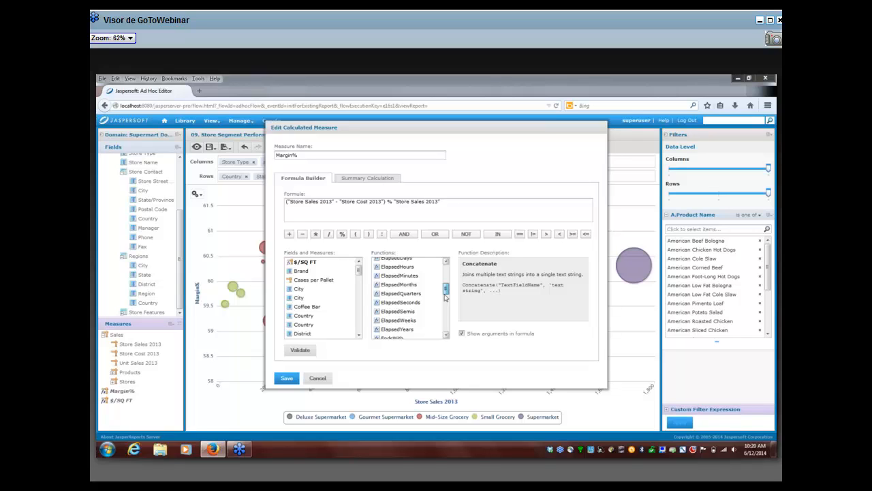
left_click_drag(446, 296, 447, 305)
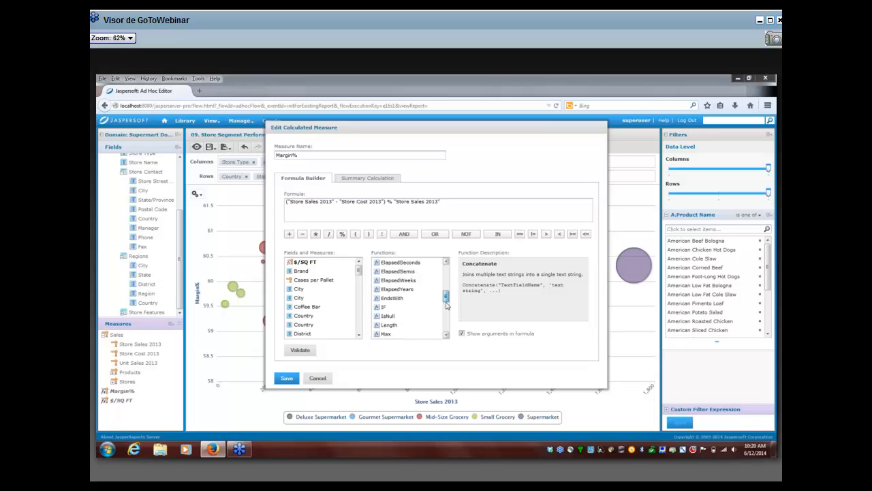
left_click_drag(447, 305, 447, 311)
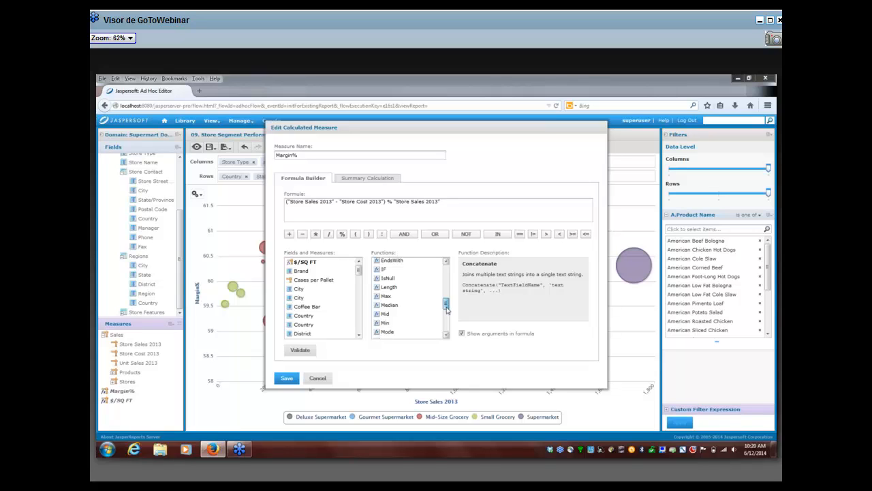
left_click_drag(447, 310, 447, 276)
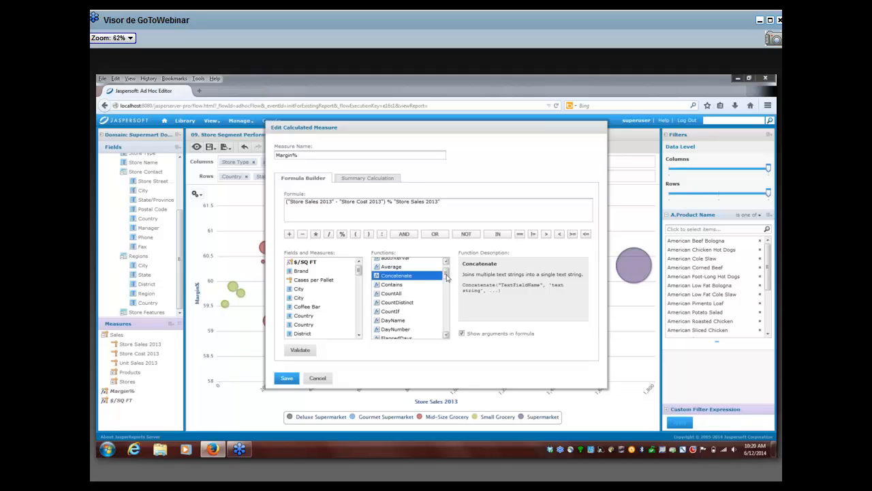
- Review the summary calculation choices for Margin% and close the measure without saving
left_click(353, 180)
left_click(423, 203)
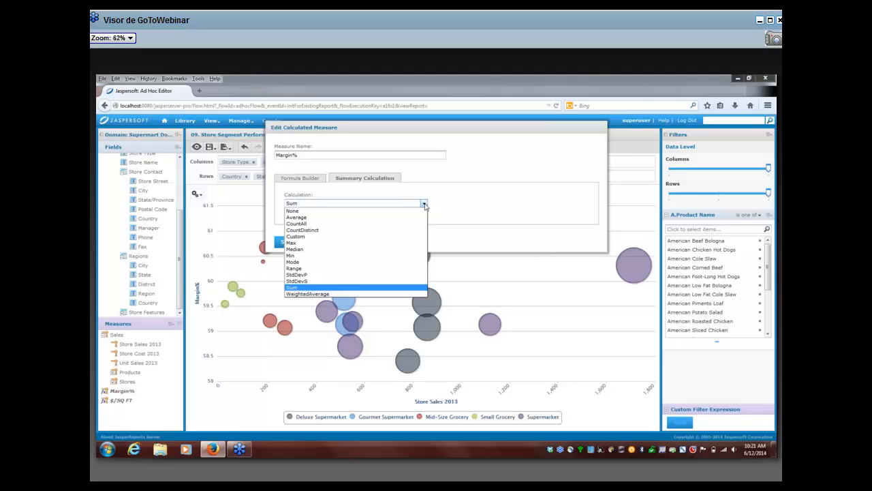
left_click(492, 166)
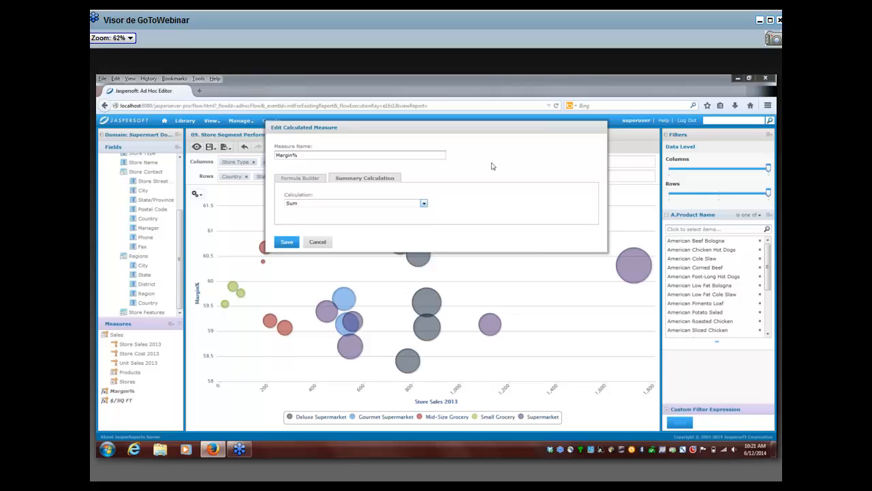
left_click(328, 242)
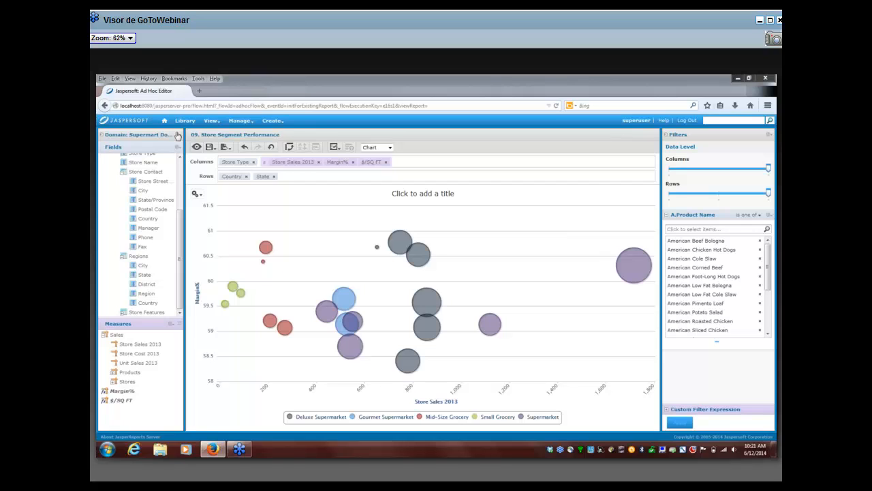
- Change the Store Segment Performance chart from a bubble chart to a horizontal bar chart
left_click(195, 194)
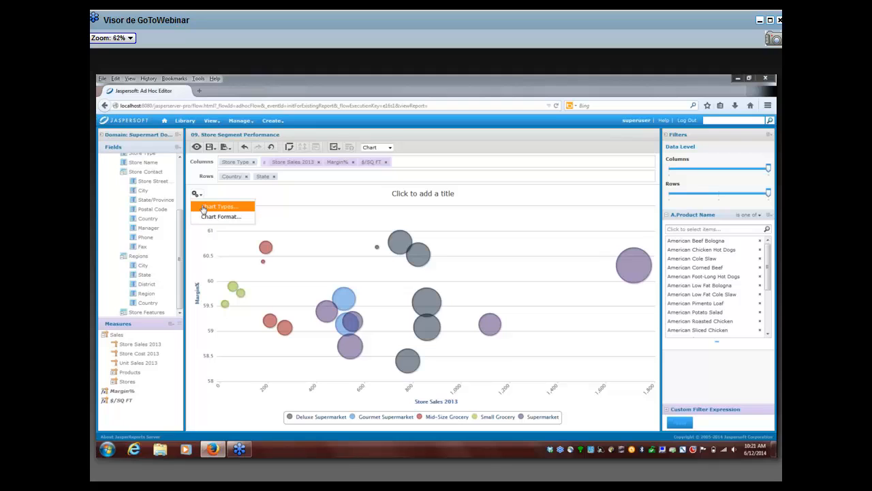
left_click(203, 209)
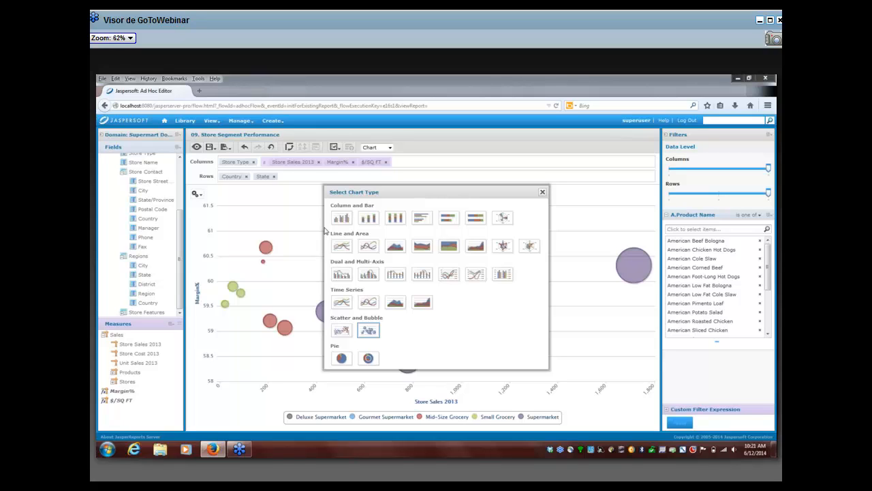
left_click(421, 217)
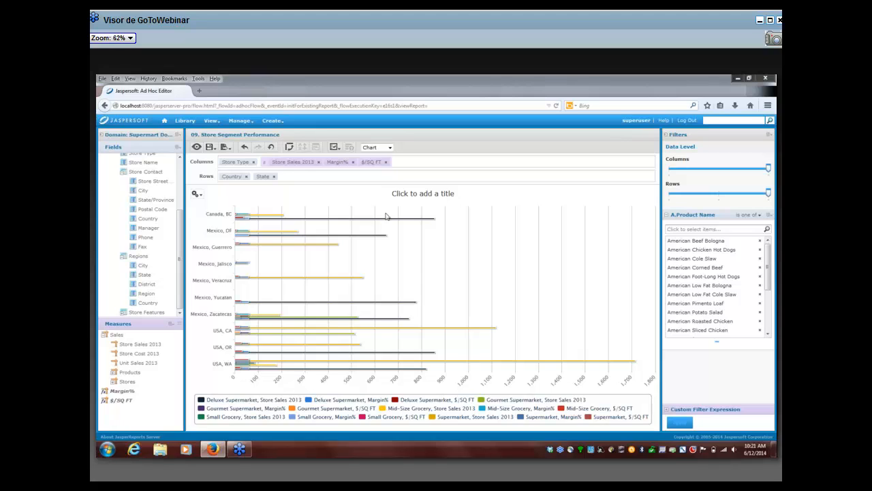
- Open the Interactive Sales Report, check the column options available for the Units column, and dismiss them unchanged
left_click(387, 170)
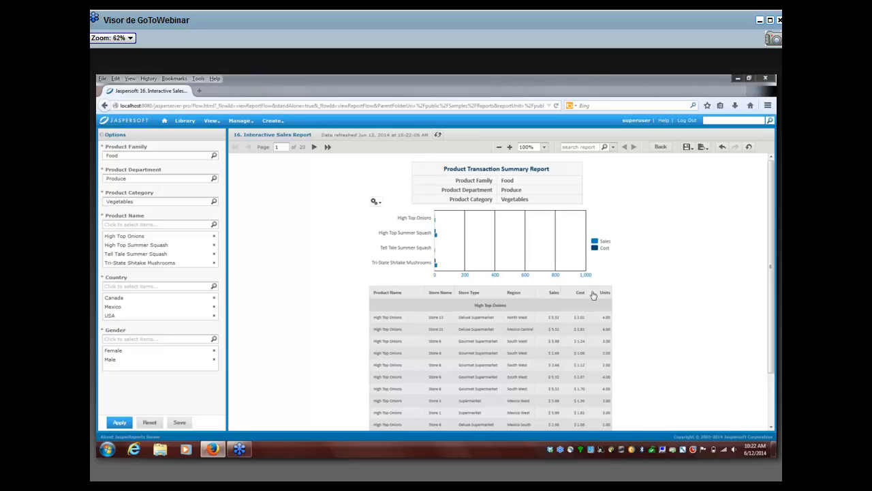
mouse_move(590, 293)
left_mouse_down()
mouse_move(622, 295)
mouse_move(598, 295)
left_mouse_up()
left_click(597, 294)
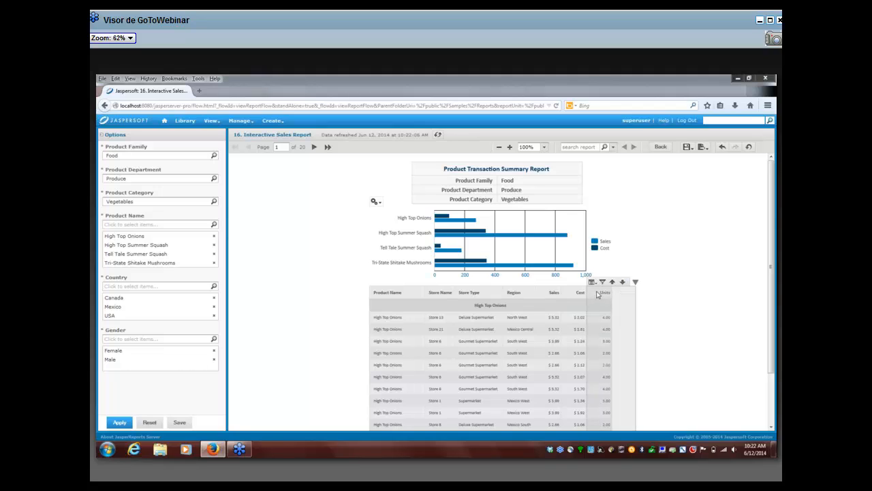
left_click(592, 281)
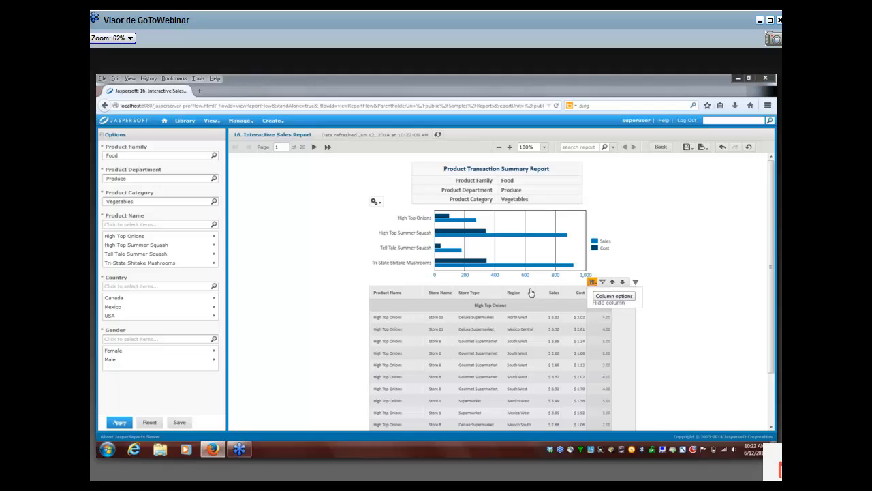
left_click(238, 247)
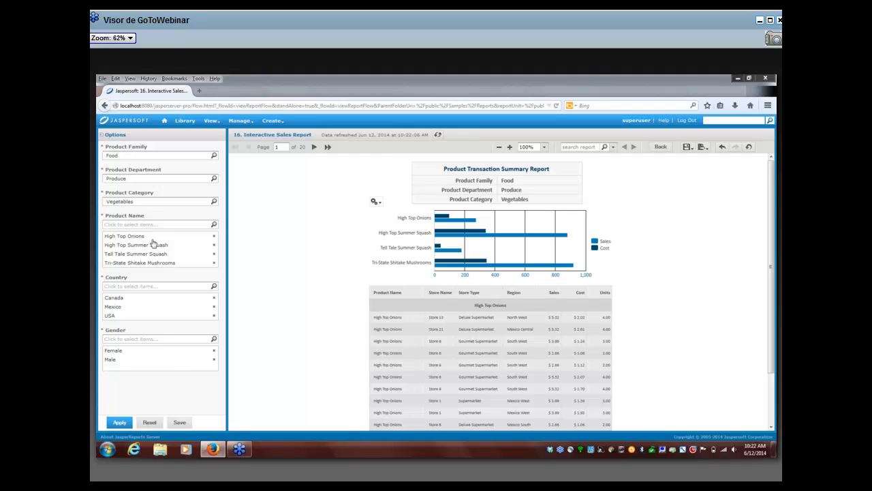
- Change the Sales and Cost chart in the Product Transaction Summary Report to a column chart
left_click(375, 201)
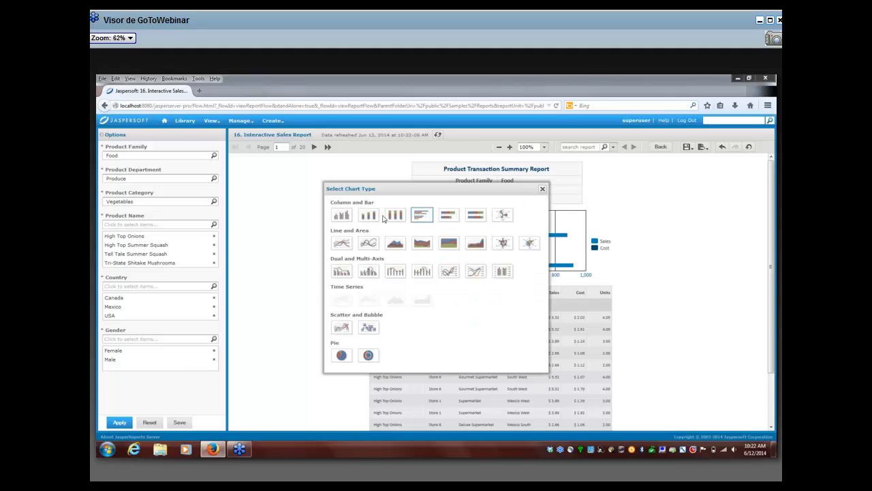
left_click(543, 190)
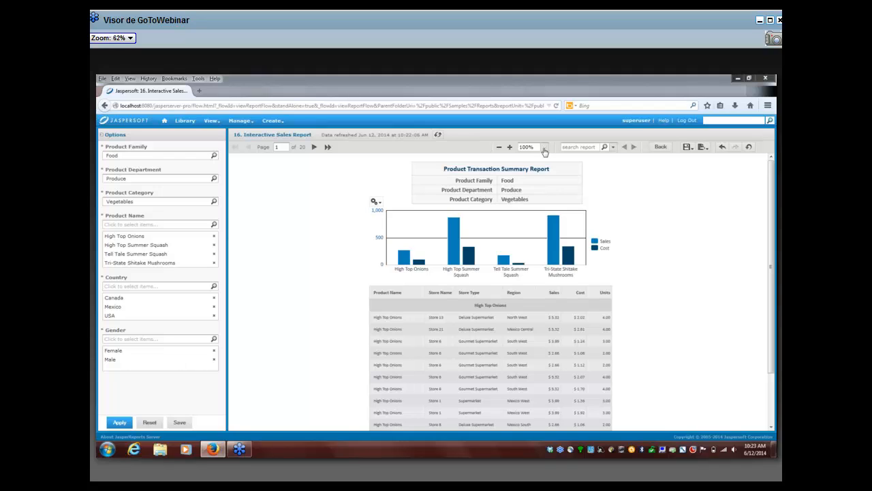
- View the report at the Fit Width zoom and switch it to Fit Page
left_click(543, 147)
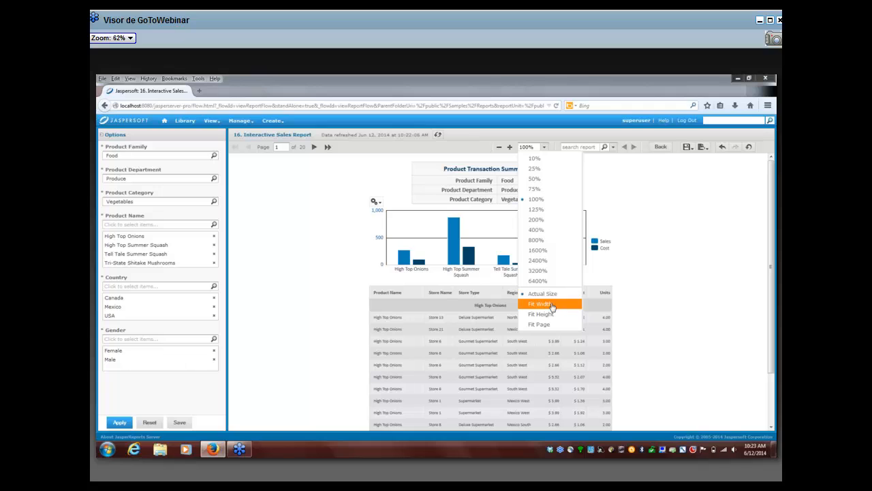
left_click(552, 307)
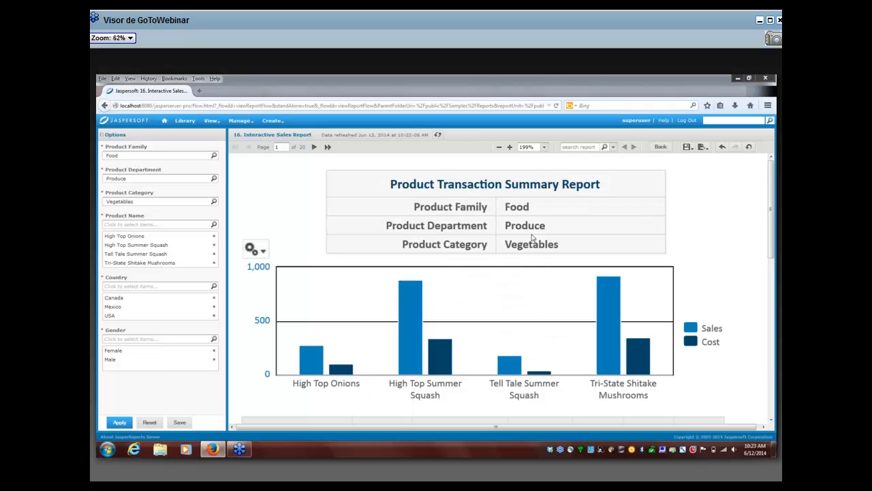
left_click(544, 147)
left_click(538, 321)
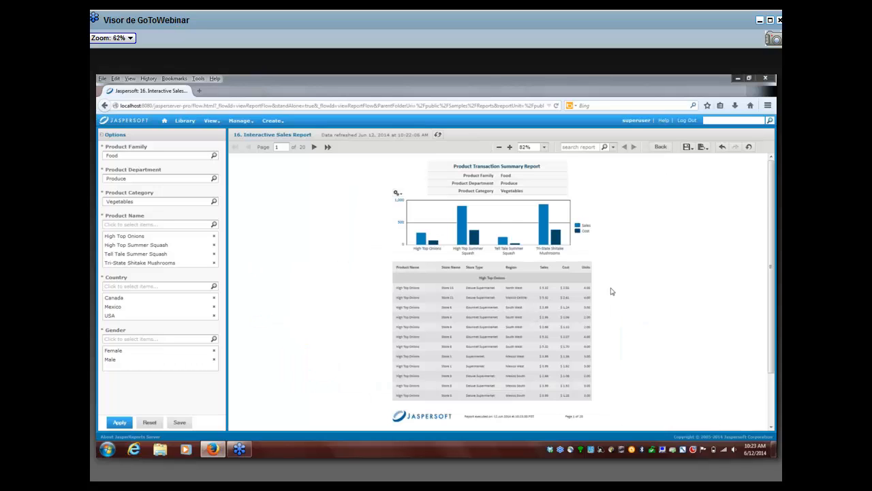
- Search the report for "squash" and move to the next match
left_click(570, 148)
left_click(570, 147)
type("squash")
left_click(604, 147)
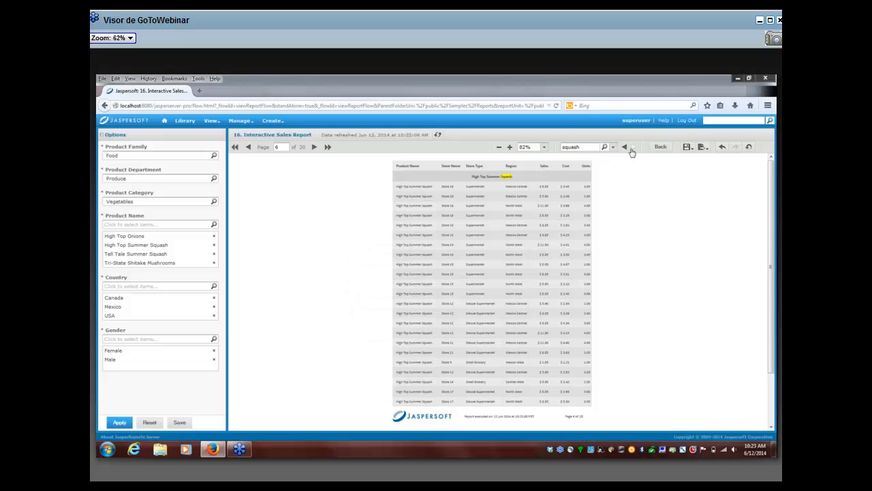
left_click(632, 148)
- Quit the report viewer, discarding the changes, and go to the repository's list of reports
left_click(162, 120)
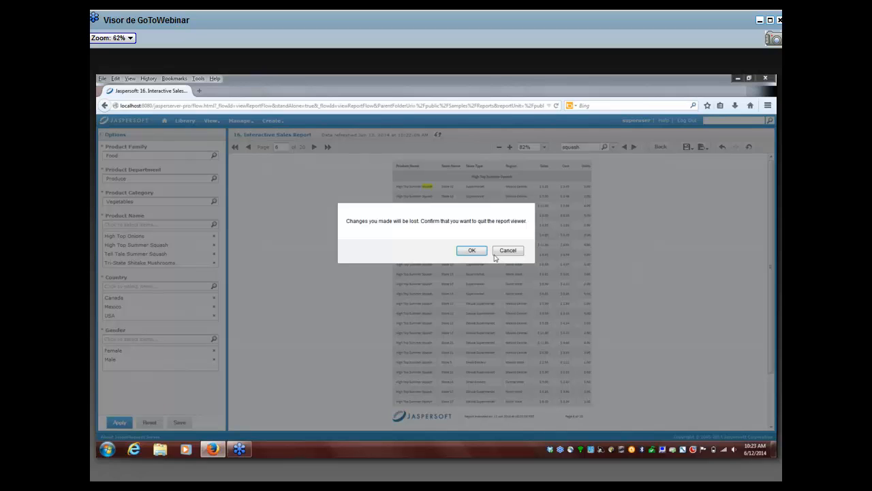
left_click(472, 250)
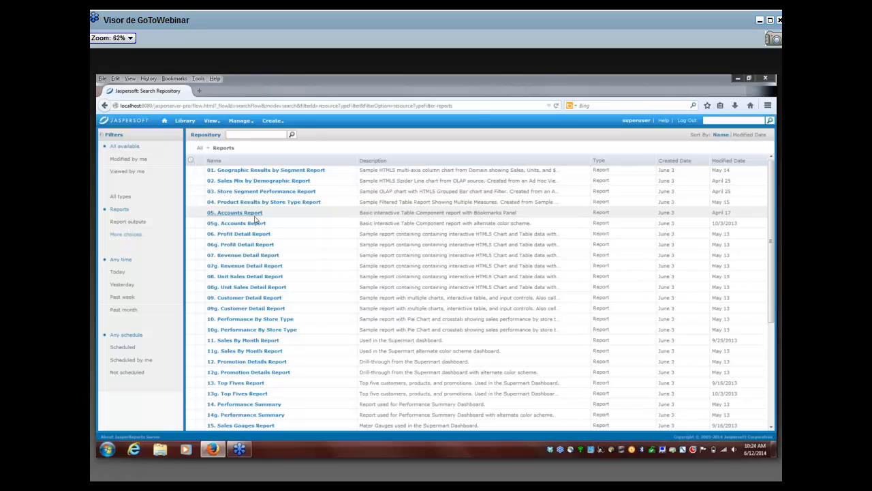